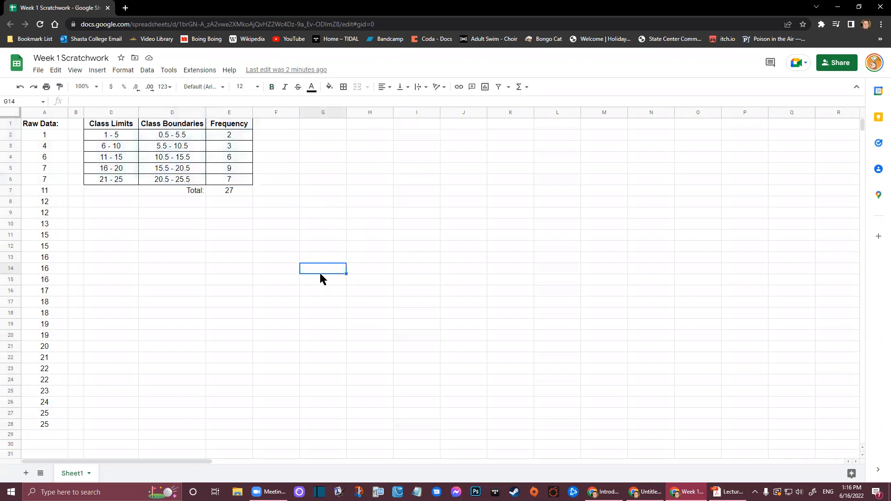
left_click_drag(101, 125, 239, 179)
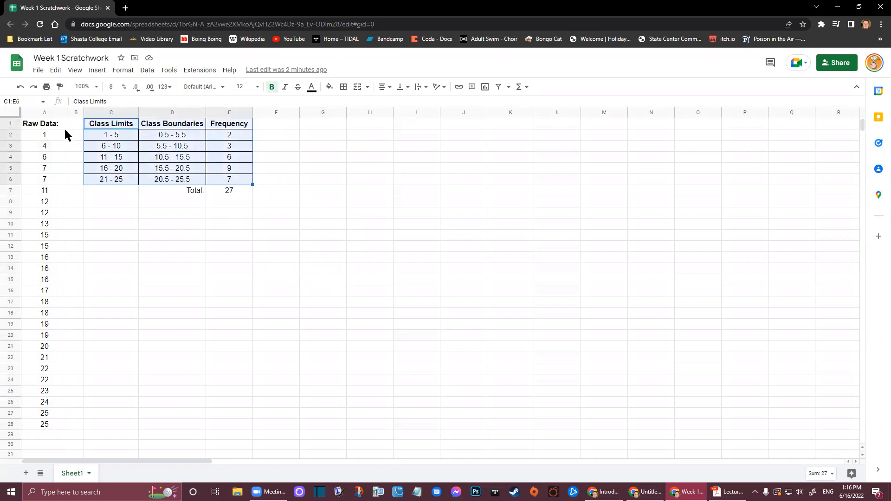
left_click_drag(60, 132, 63, 400)
scroll(245, 243, "up", 1)
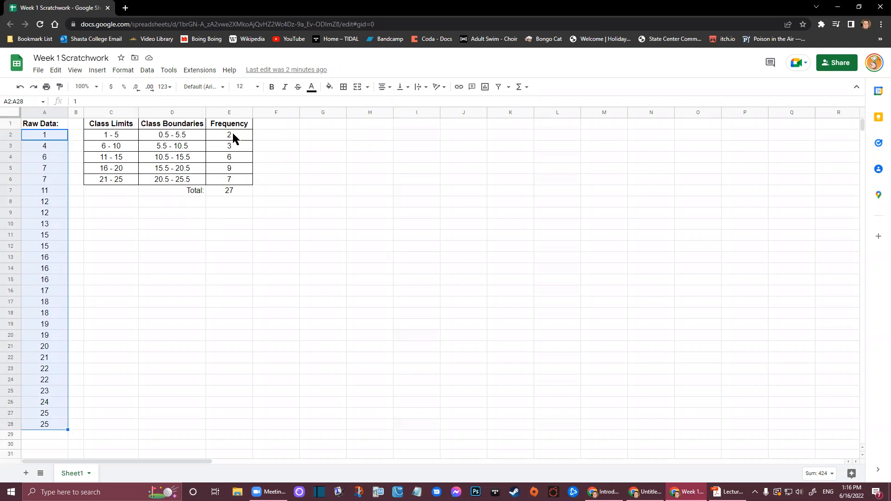
left_click(322, 213)
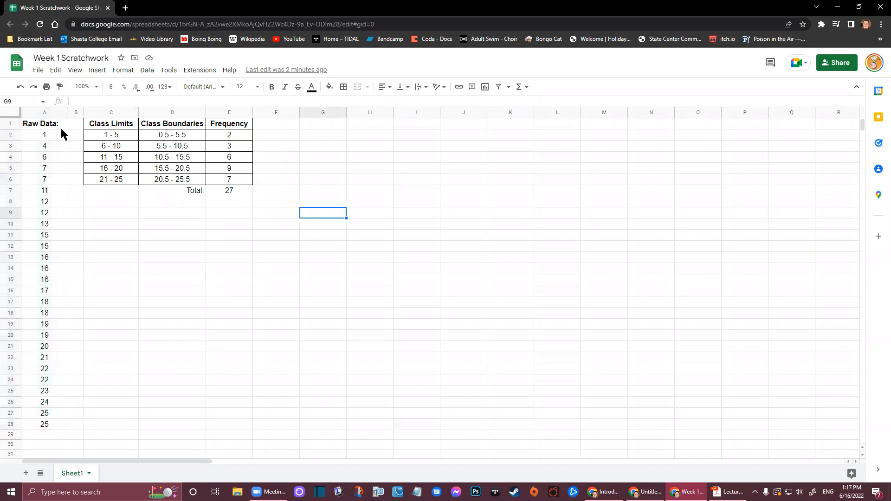
left_click_drag(60, 135, 60, 147)
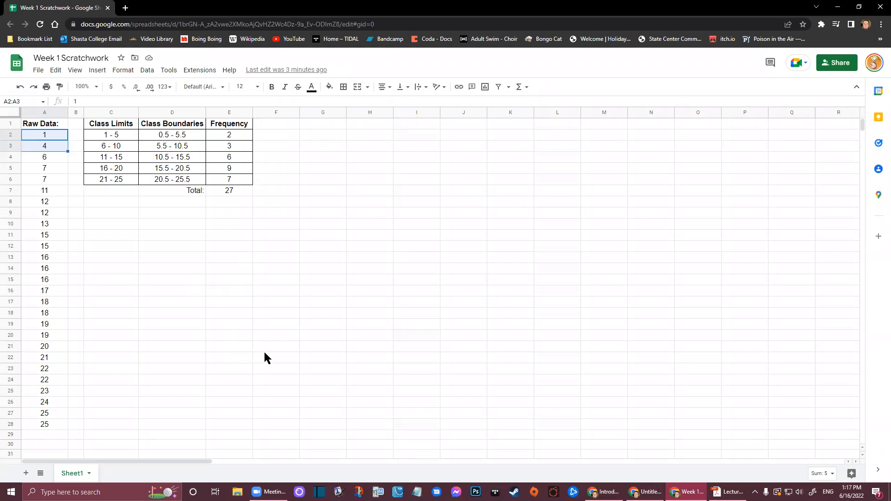
left_click(409, 270)
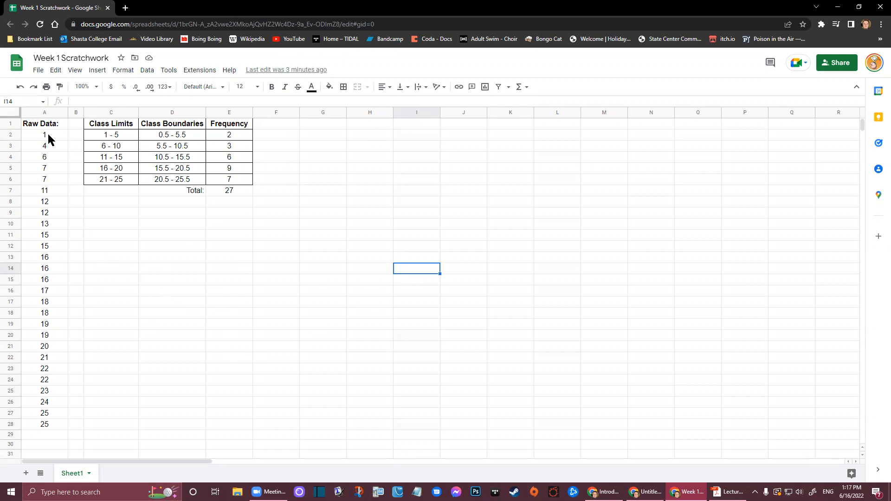
Insert a histogram chart of the raw data in A2:A28 and move it a little farther right on the sheet
left_click_drag(47, 133, 56, 423)
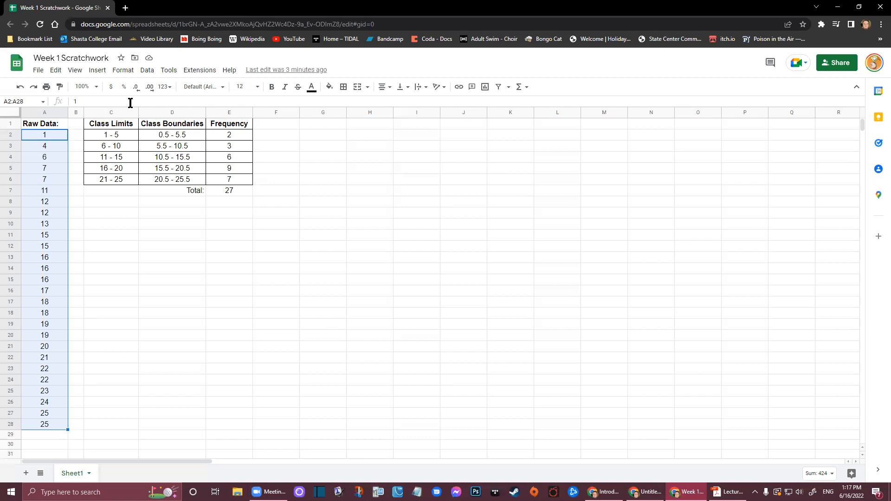
left_click(97, 70)
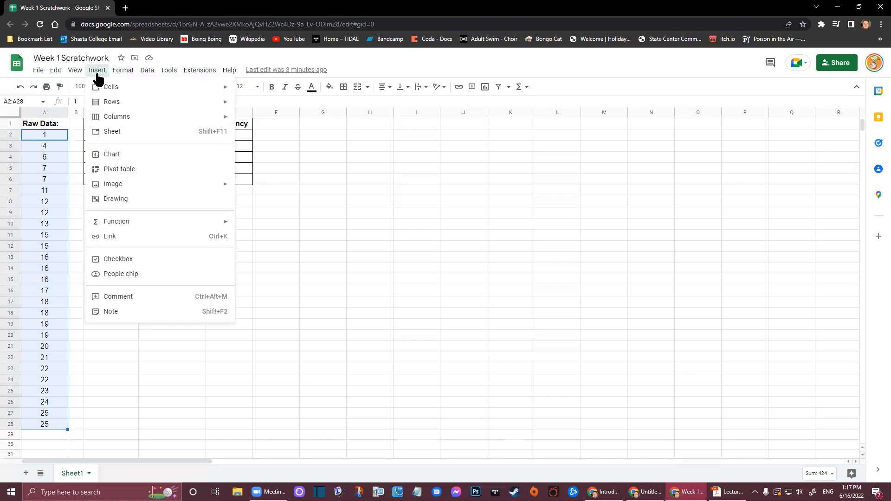
left_click(118, 156)
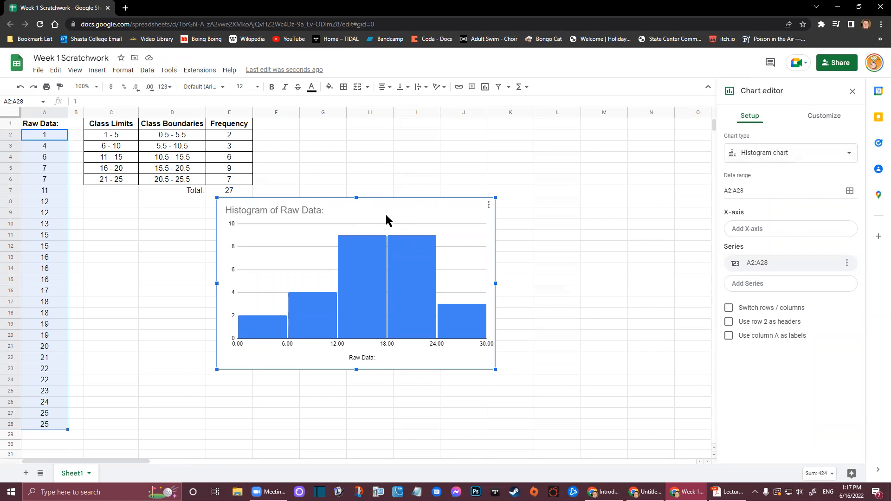
left_click_drag(381, 205, 446, 205)
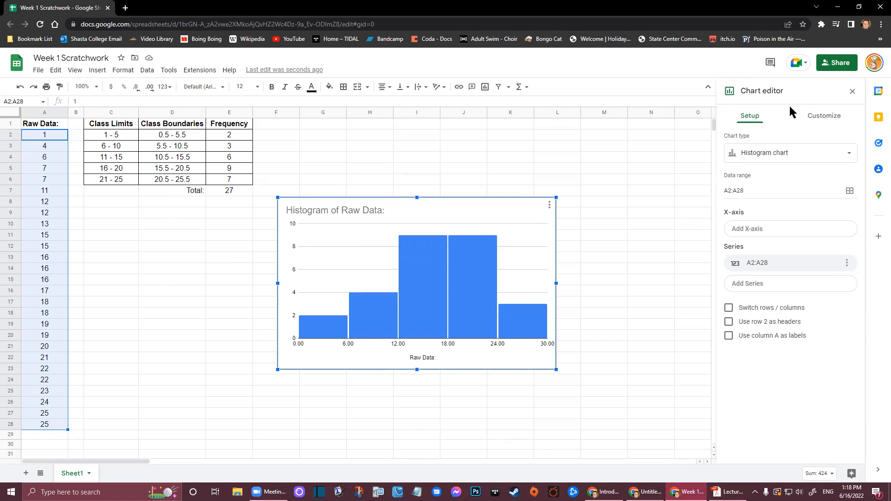
Examine the histogram's customization options for chart style, bucket size and item dividers, chart and axis titles, series, and legend
left_click(824, 122)
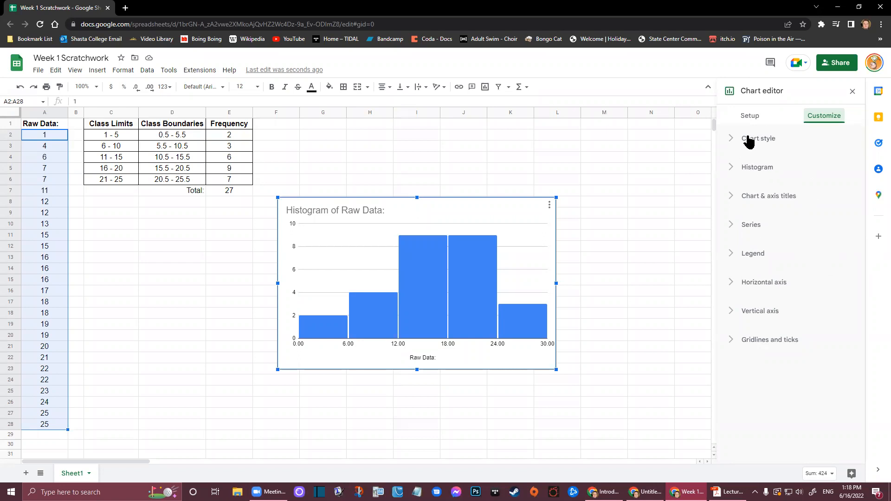
left_click(730, 141)
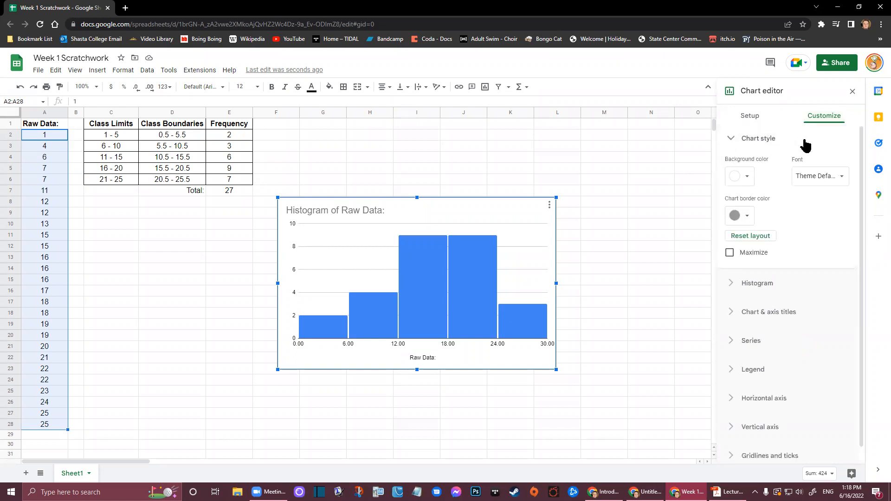
left_click(735, 140)
left_click(736, 167)
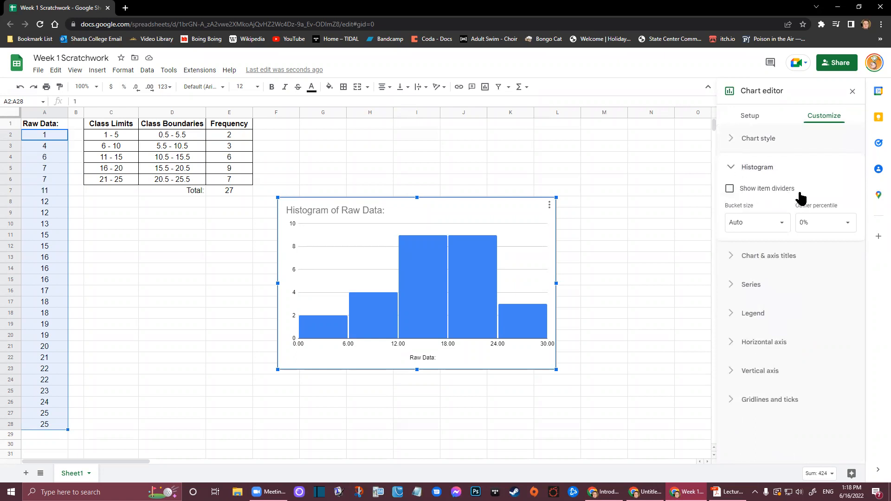
left_click(778, 228)
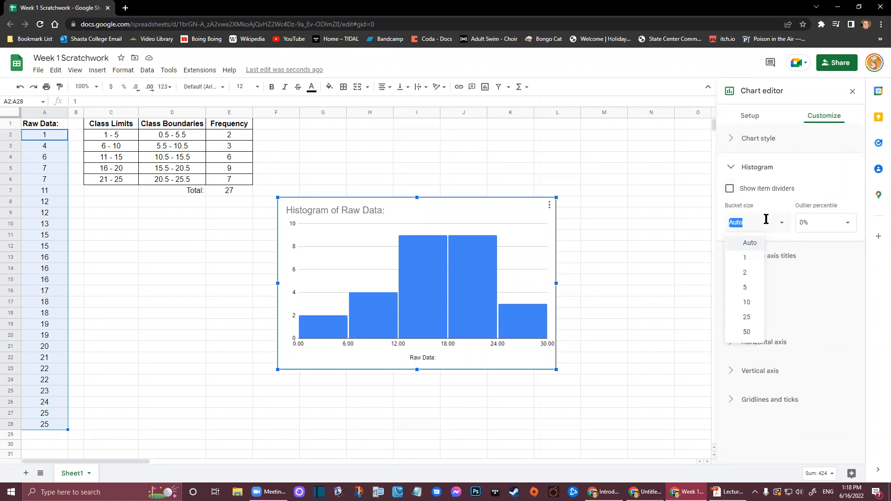
left_click(729, 190)
left_click(730, 190)
left_click(737, 167)
left_click(736, 196)
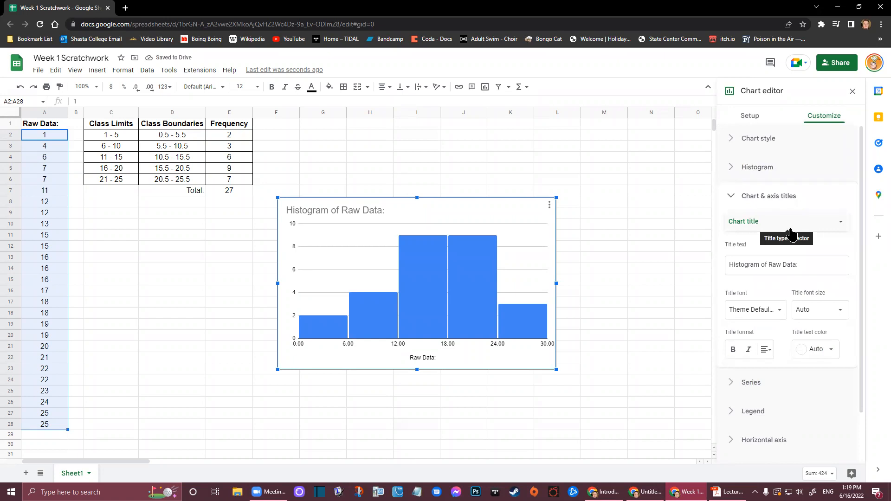
left_click_drag(728, 264, 815, 265)
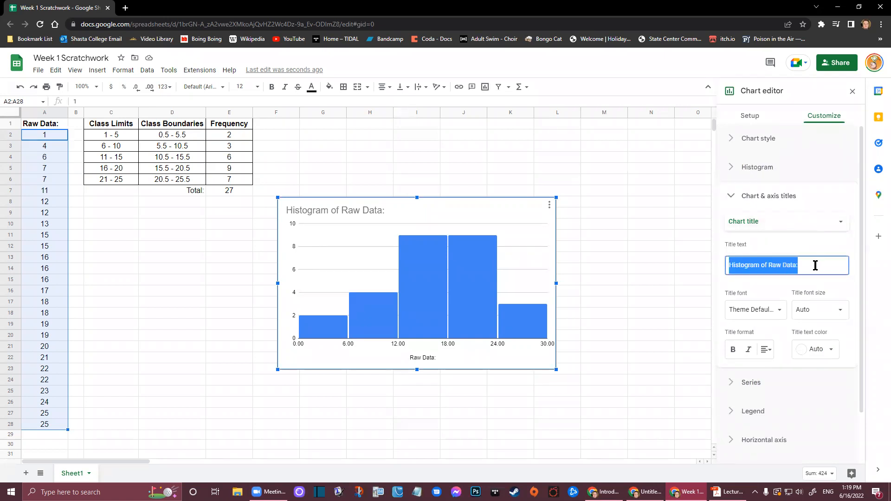
left_click(732, 199)
left_click(731, 228)
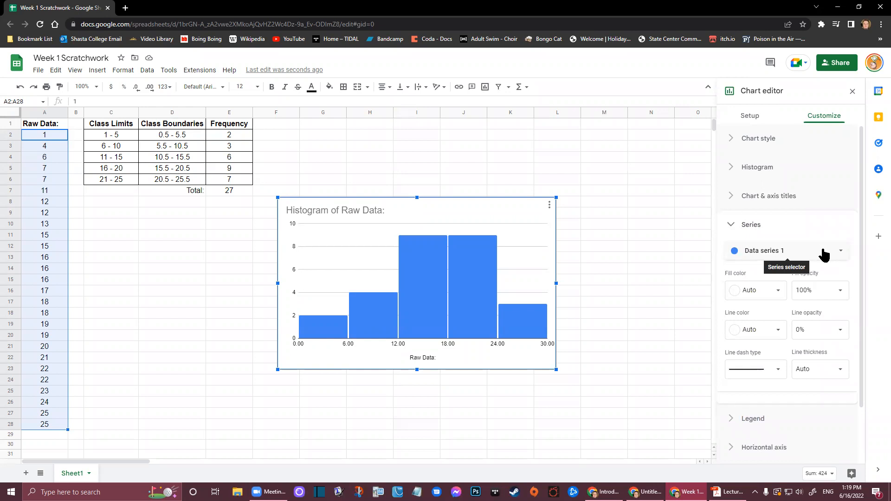
left_click(734, 228)
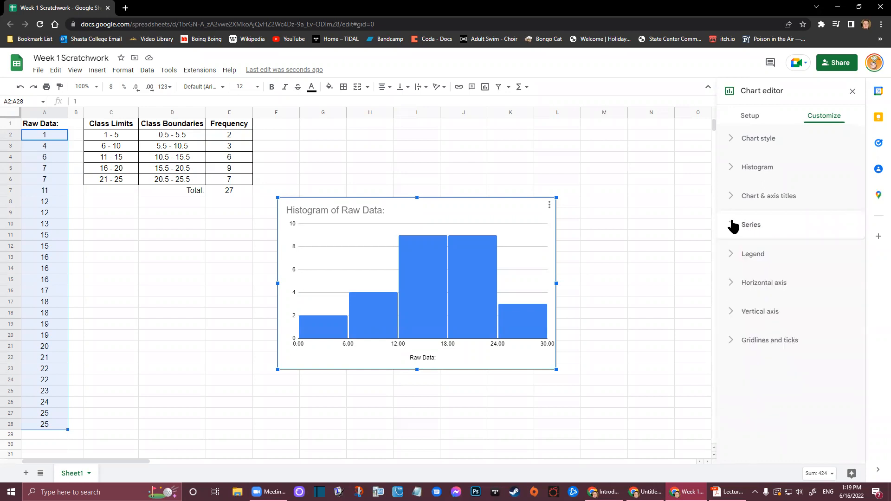
left_click(730, 257)
left_click(730, 257)
left_click(734, 256)
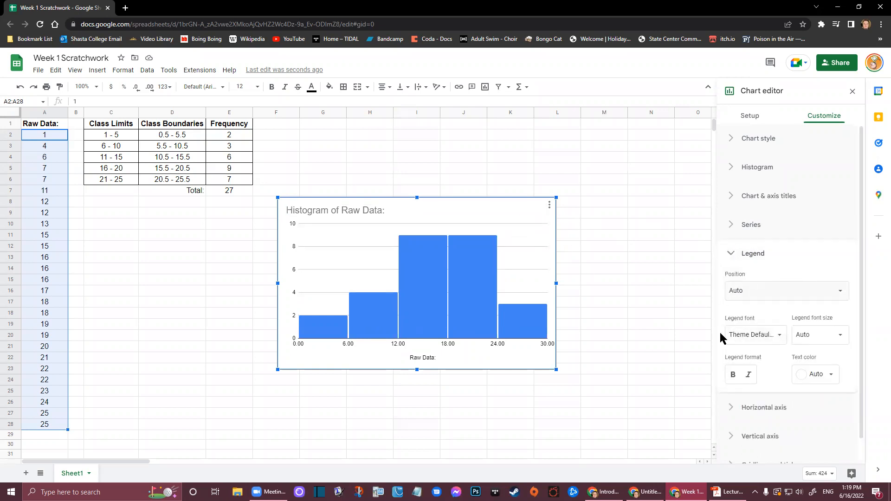
left_click(728, 258)
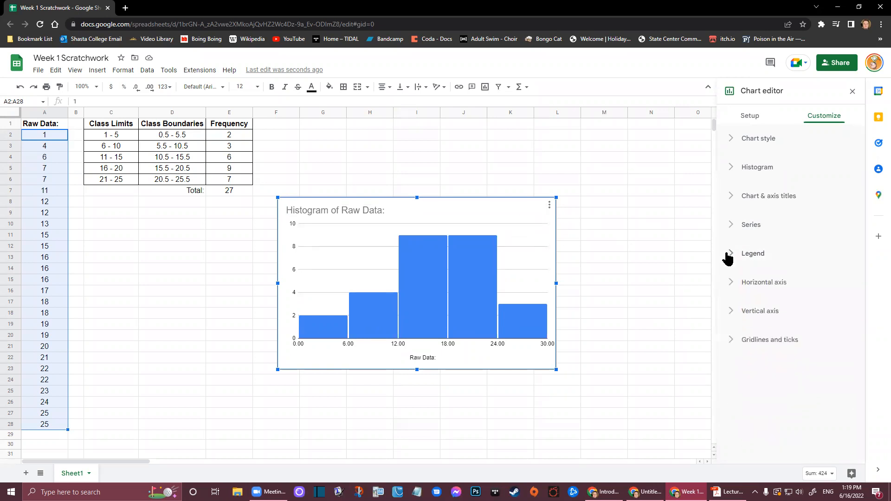
Set the histogram's horizontal axis minimum to 0.5 and maximum to 25.5
left_click(730, 282)
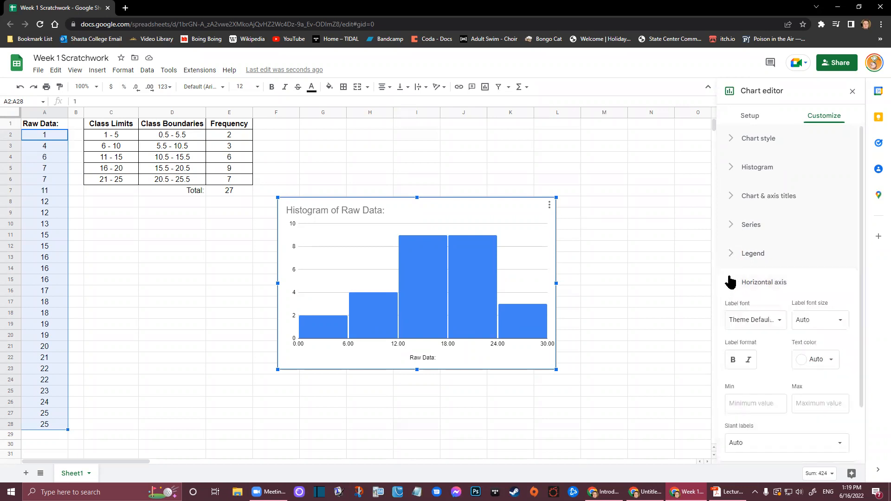
scroll(801, 273, "down", 2)
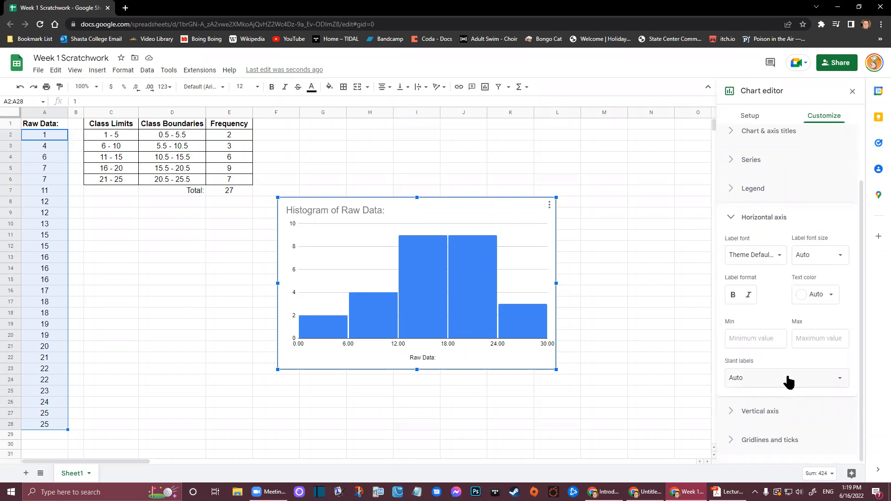
left_click(769, 337)
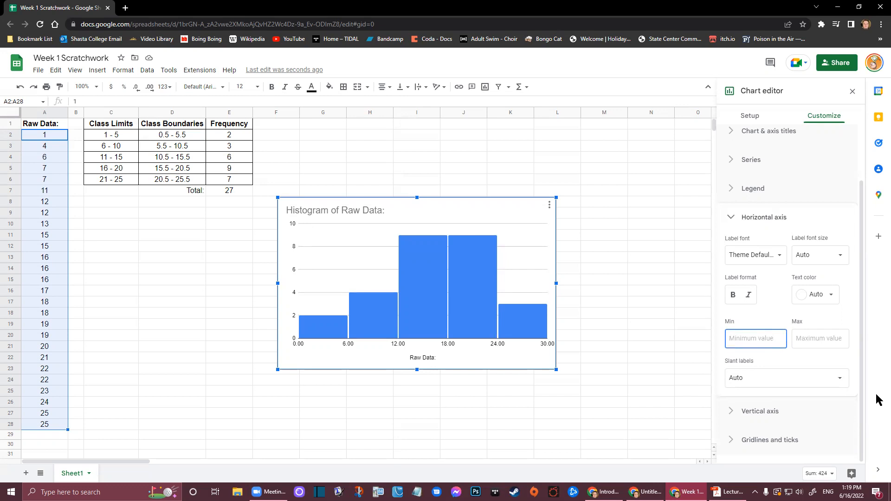
type("0.5")
left_click(816, 343)
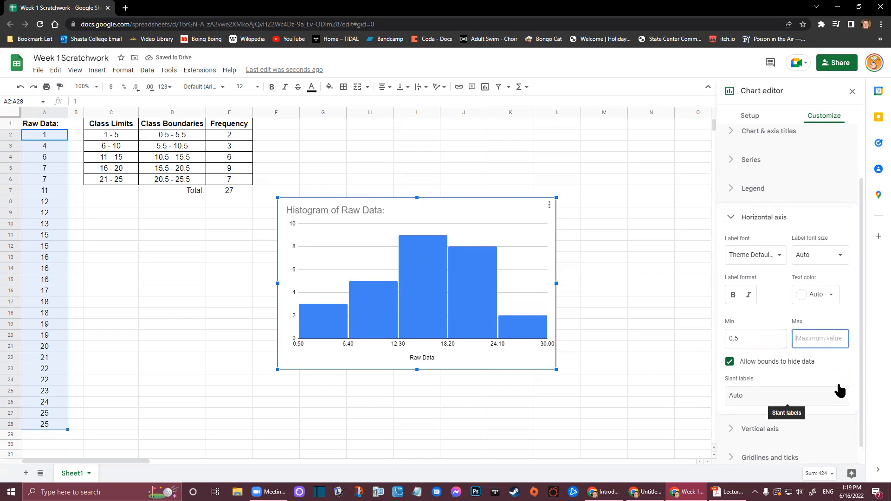
type("25.5")
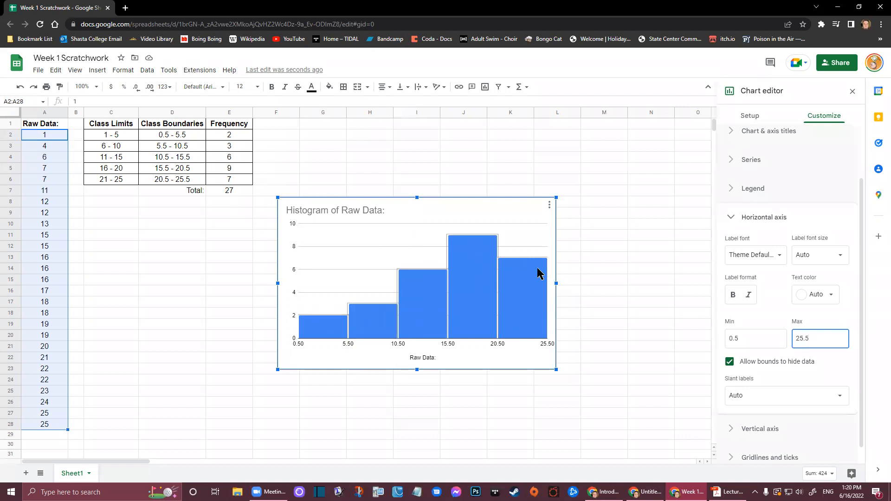
left_click(734, 217)
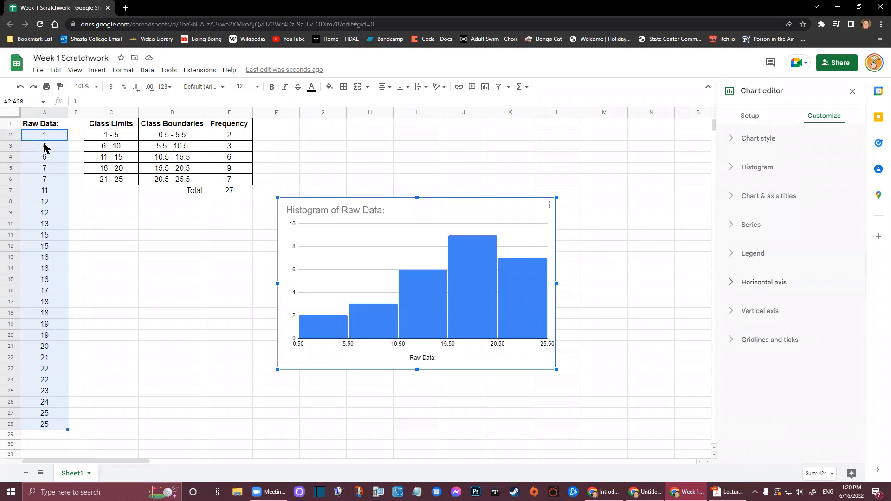
Review the histogram's setup and available chart types without changing them, and close the chart editor
left_click(96, 70)
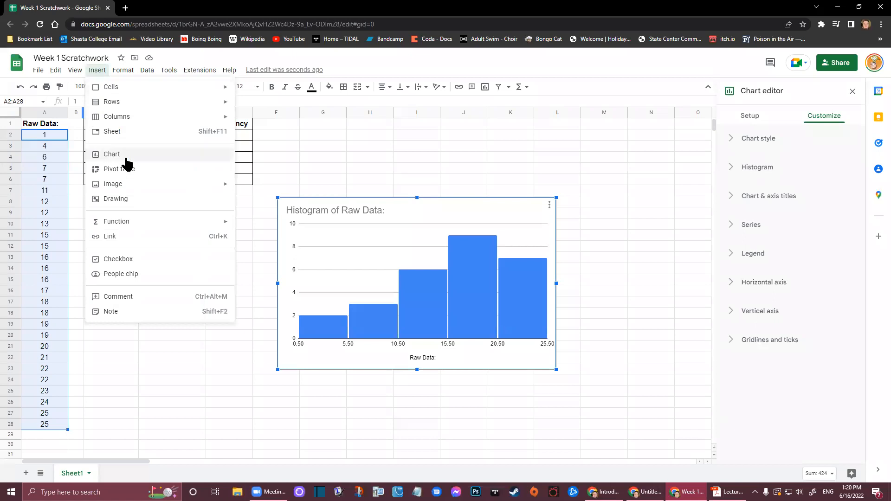
left_click(98, 71)
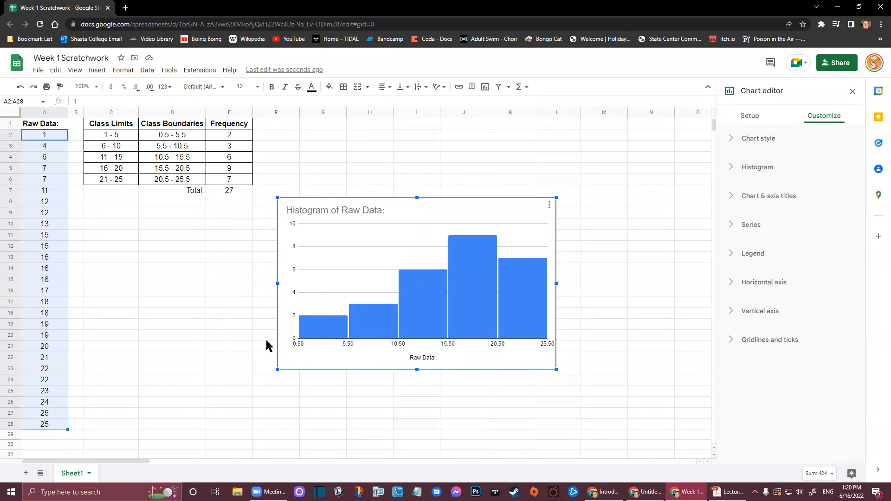
left_click(749, 117)
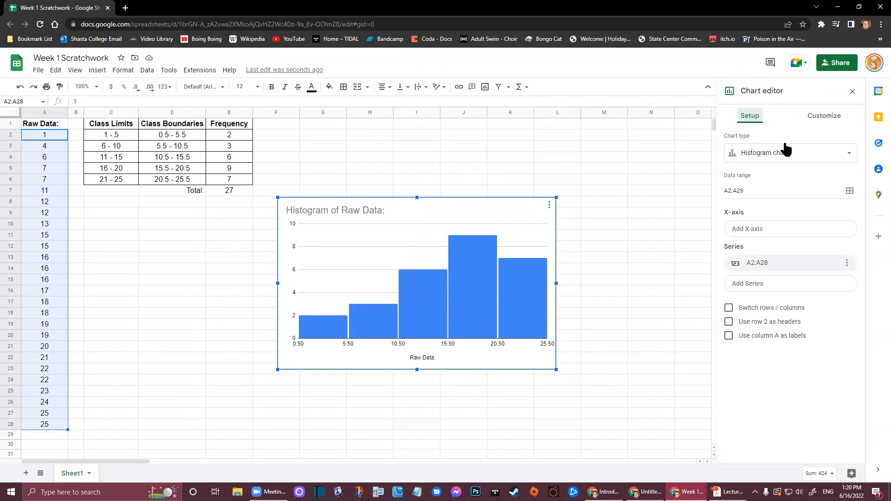
left_click(823, 119)
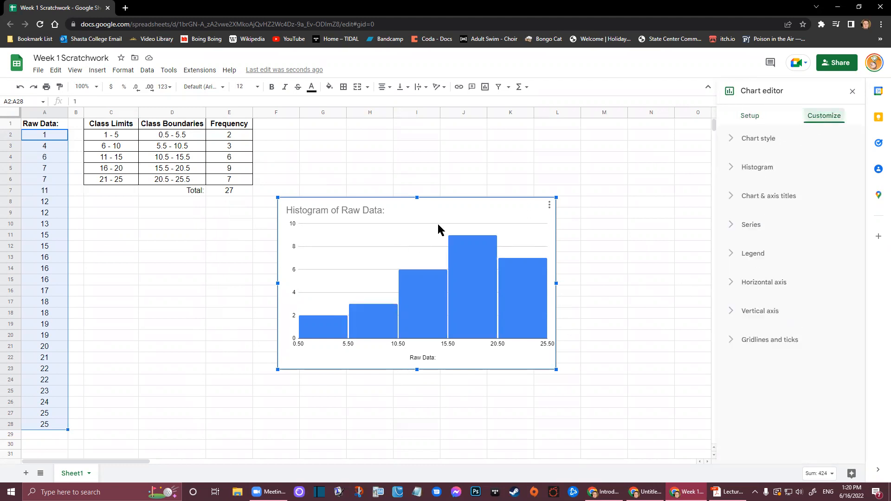
left_click(751, 117)
left_click(780, 158)
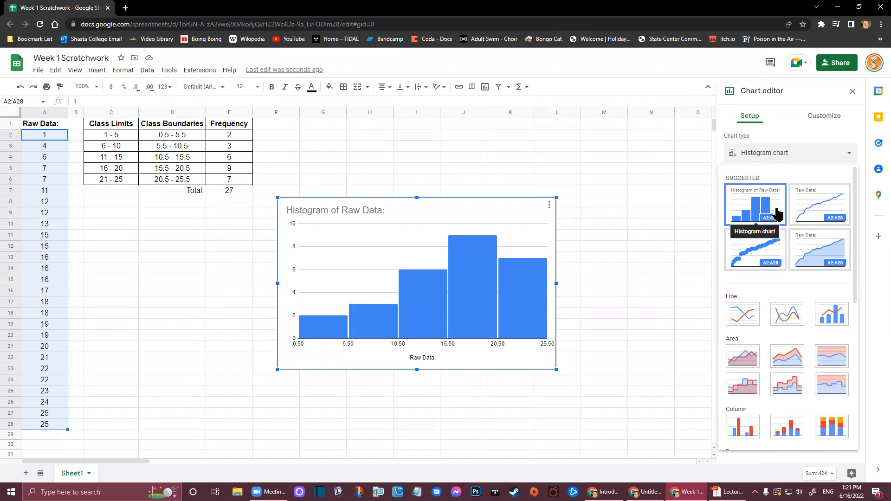
left_click(852, 92)
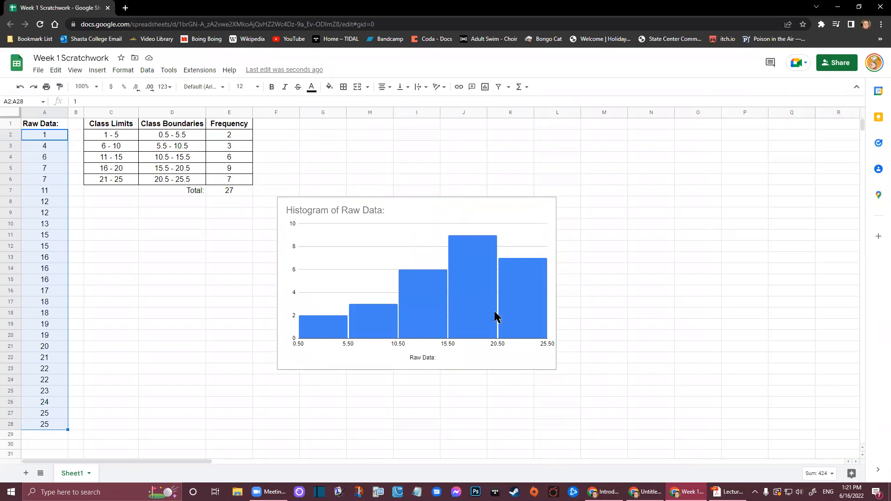
Reopen the histogram for editing and show its customization options
left_click(427, 212)
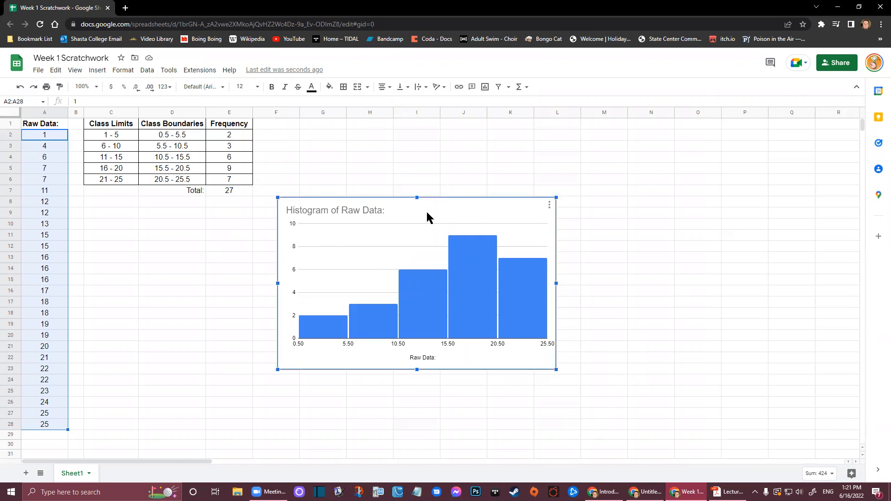
left_click(550, 206)
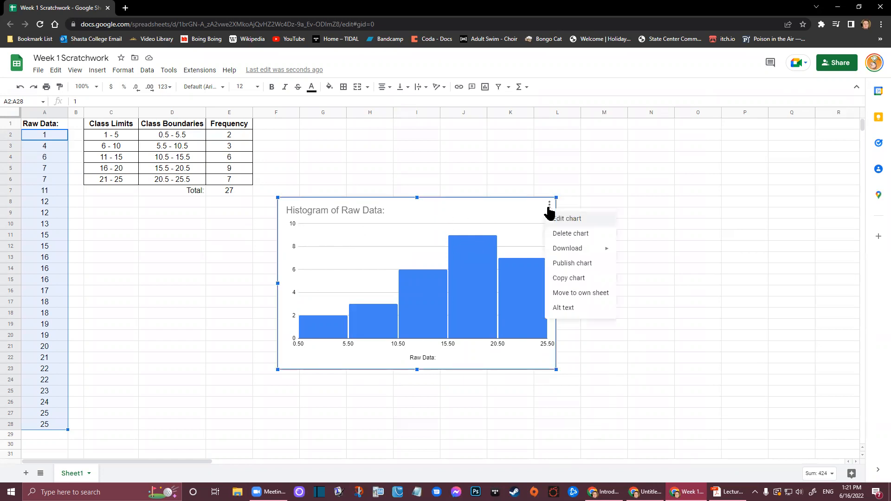
left_click(582, 220)
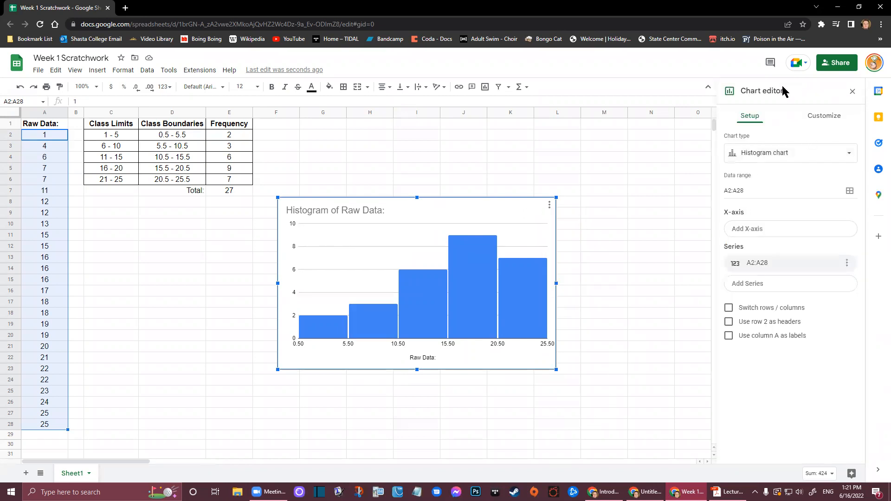
left_click(833, 121)
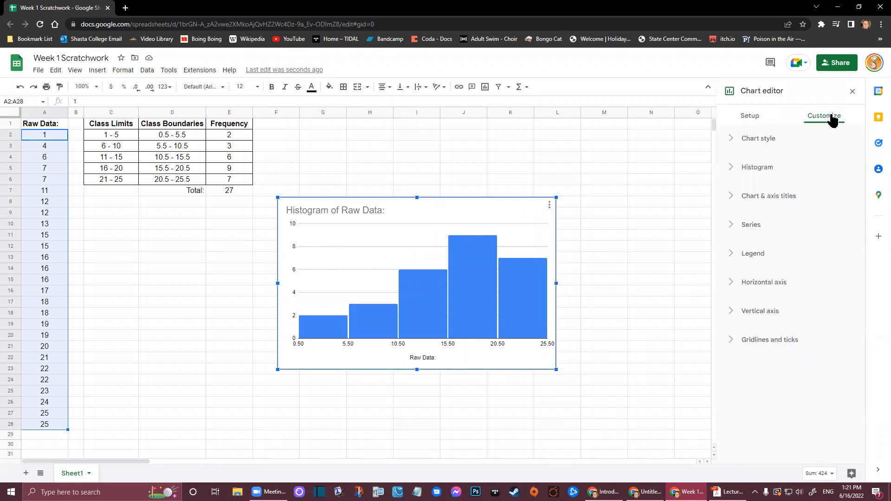
Replace the histogram's horizontal axis title with "Class Boundaries"
left_click(730, 197)
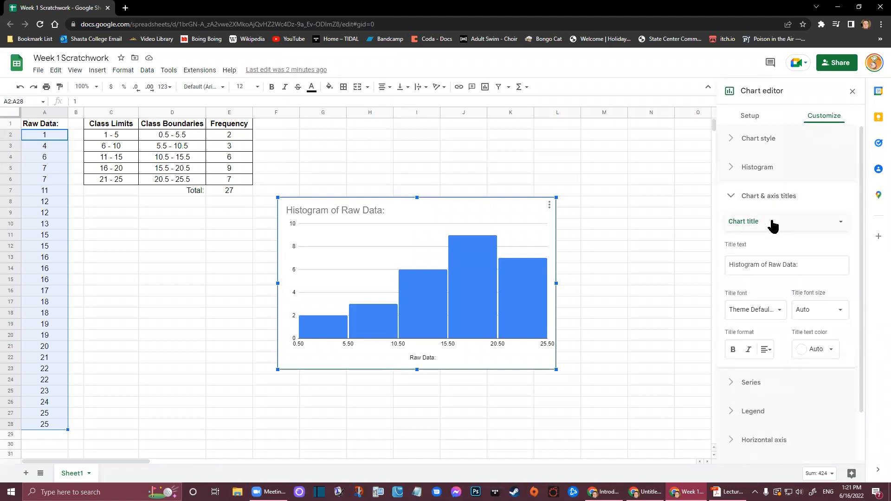
left_click(785, 228)
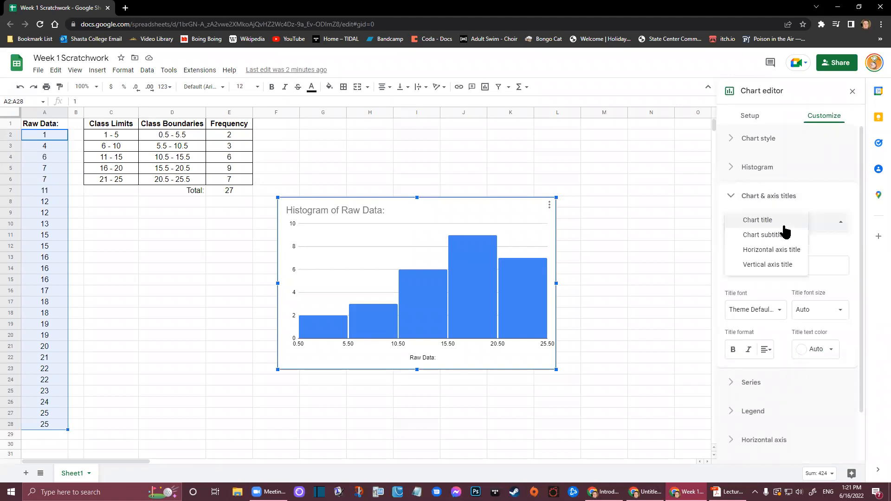
left_click(795, 251)
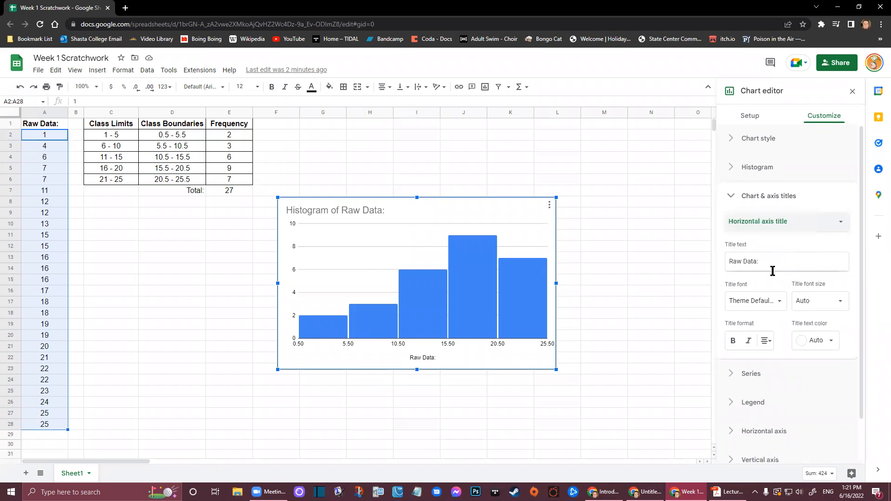
left_click(771, 265)
left_click_drag(771, 265, 727, 267)
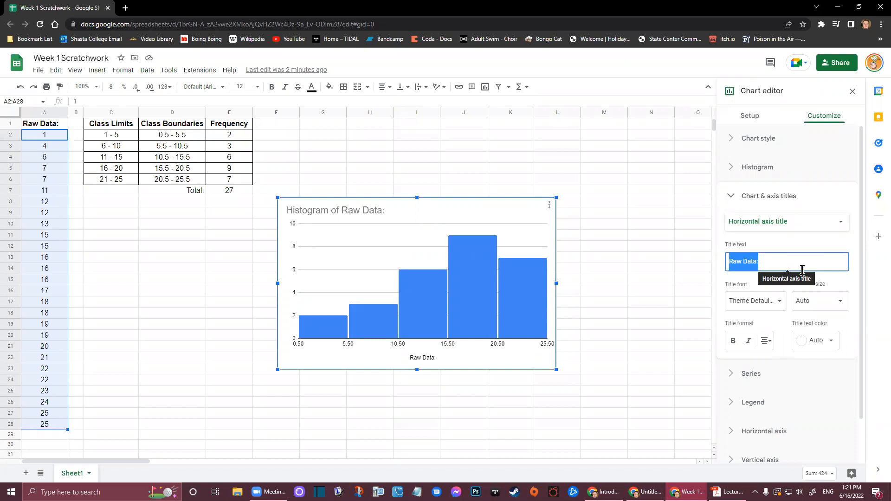
type("Class ")
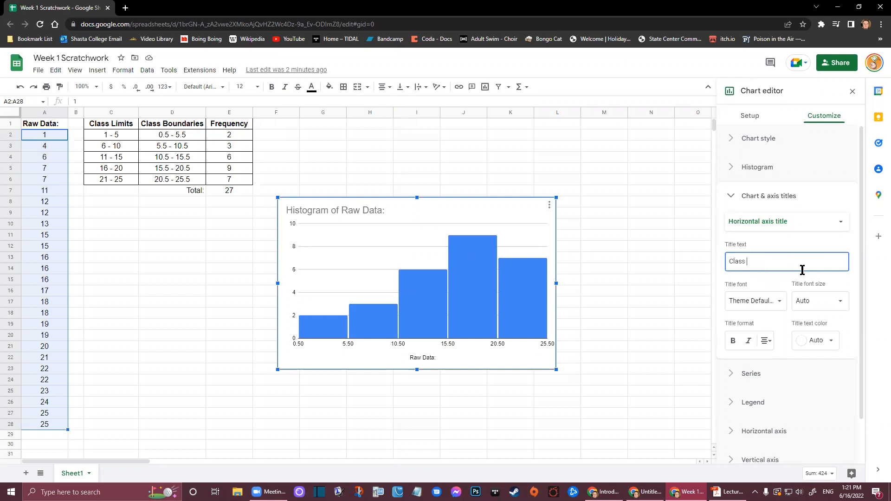
type("Boundaries")
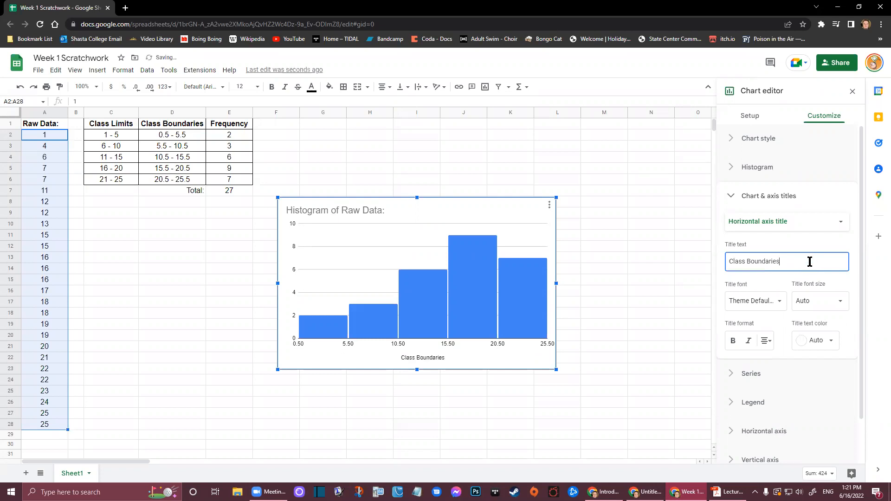
Set the histogram's vertical axis title to "Frequency" and collapse the chart and axis title settings
left_click(778, 226)
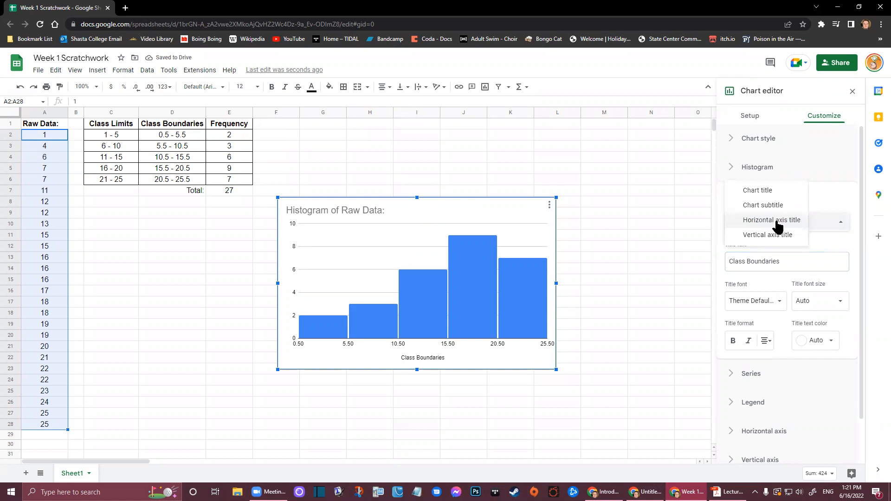
left_click(775, 237)
left_click(788, 262)
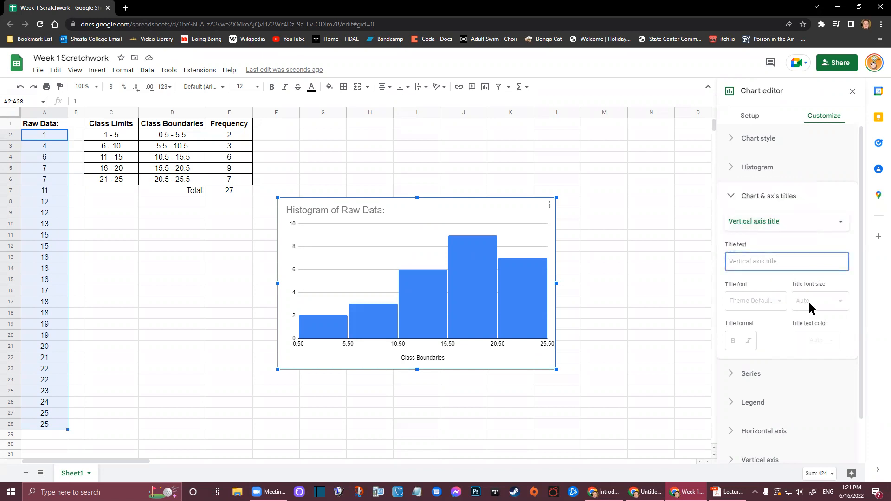
type("Frequency")
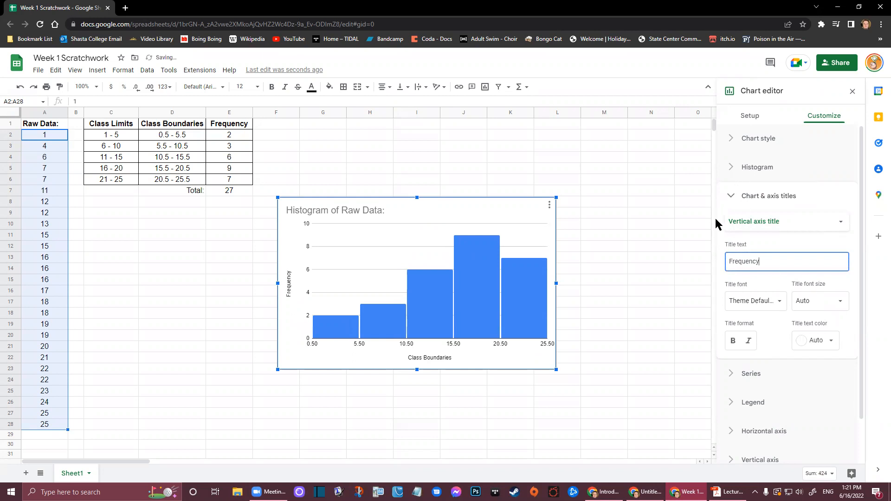
left_click(731, 197)
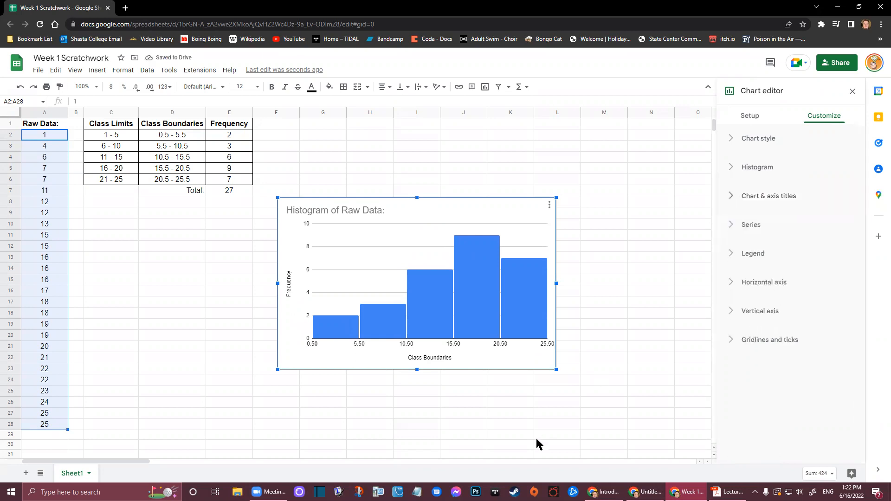